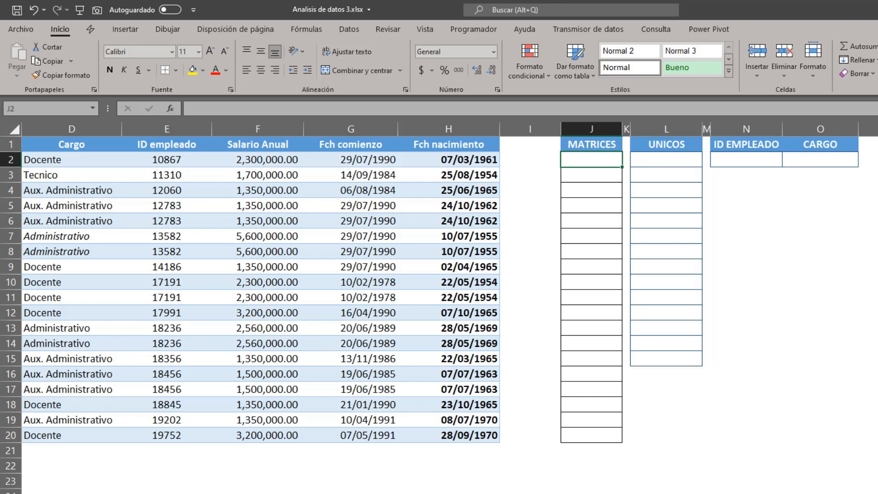
Fill J2:J20 of the MATRICES column with the legacy array formula =MAYUSC(D2:D20).
left_click_drag(591, 159, 591, 435)
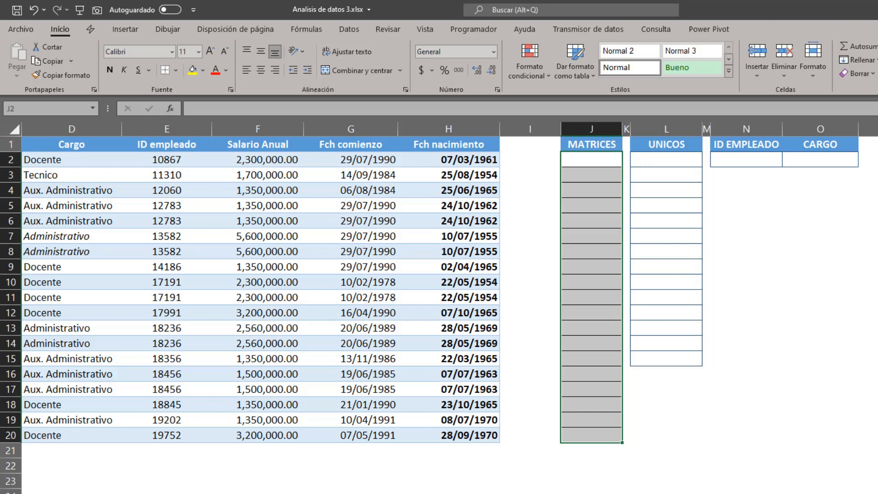
type("=")
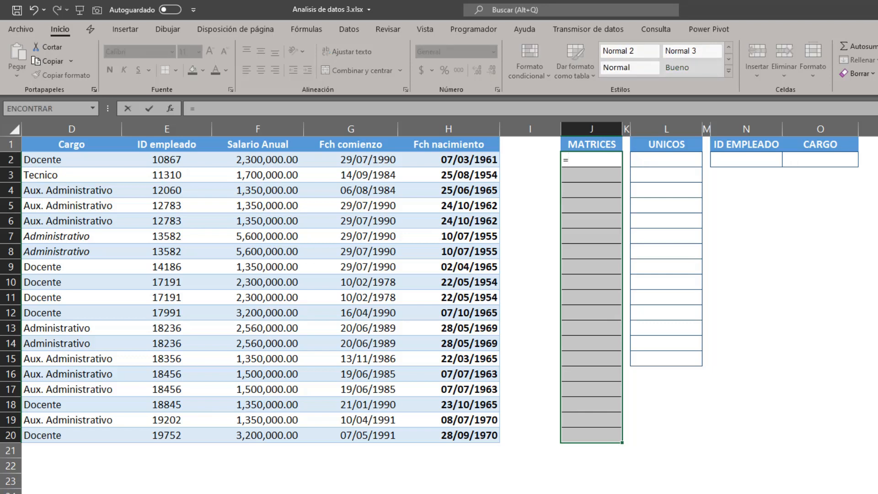
type("ma")
type("y")
key("BackSpace")
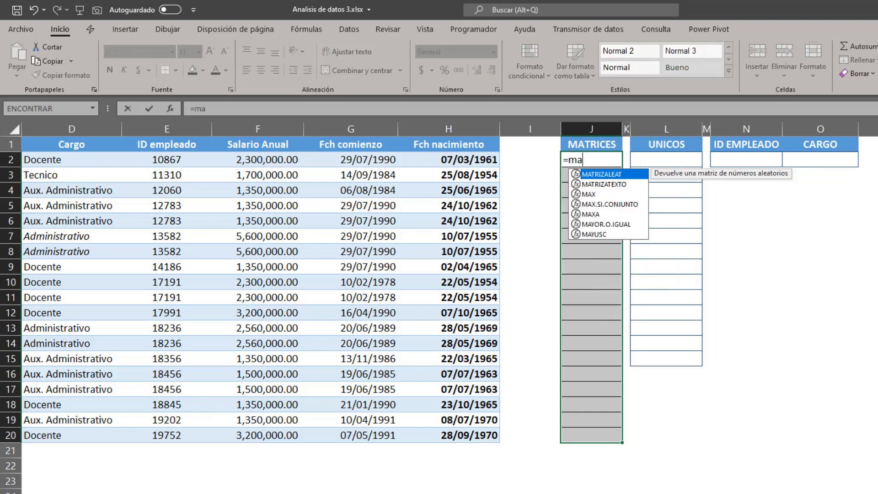
type("yus")
key("Tab")
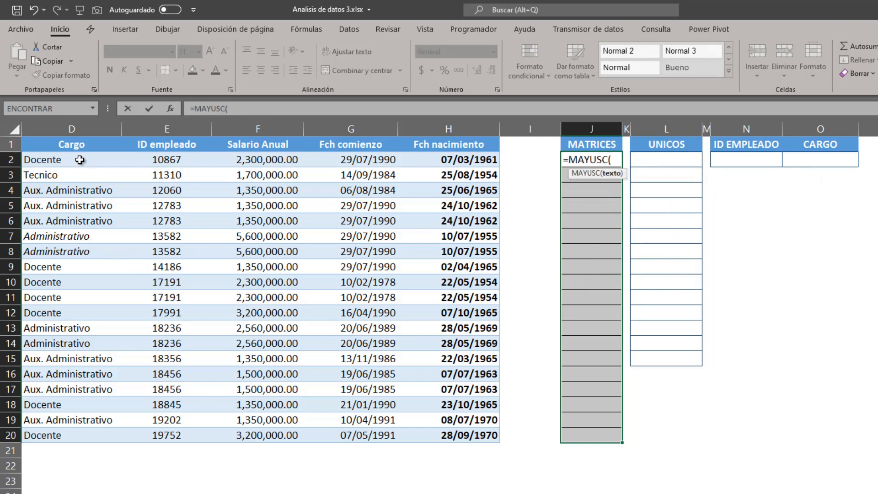
left_click_drag(80, 160, 89, 437)
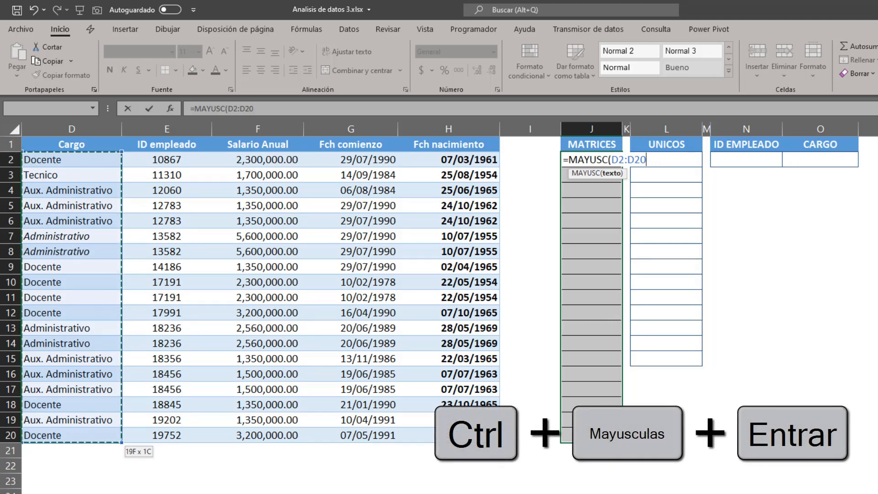
key("ctrl+shift+Return")
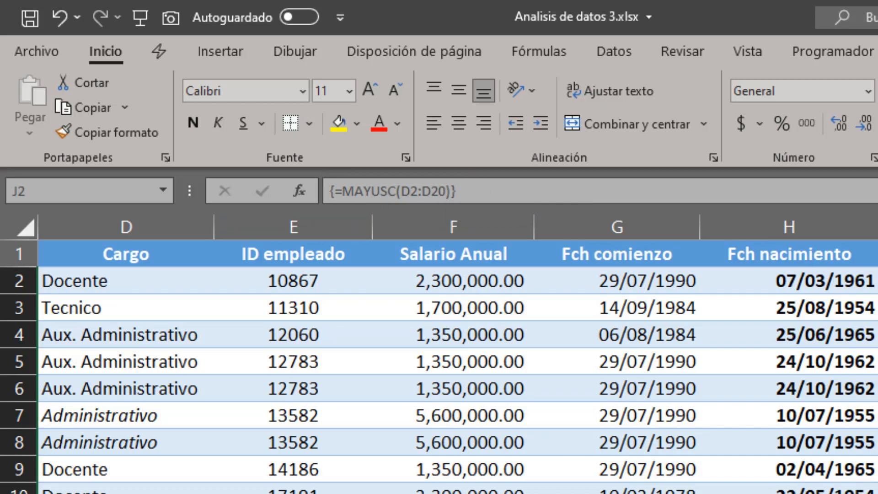
Examine the array formula cell by cell throughout J2:J20 in the MATRICES column.
left_click(877, 281)
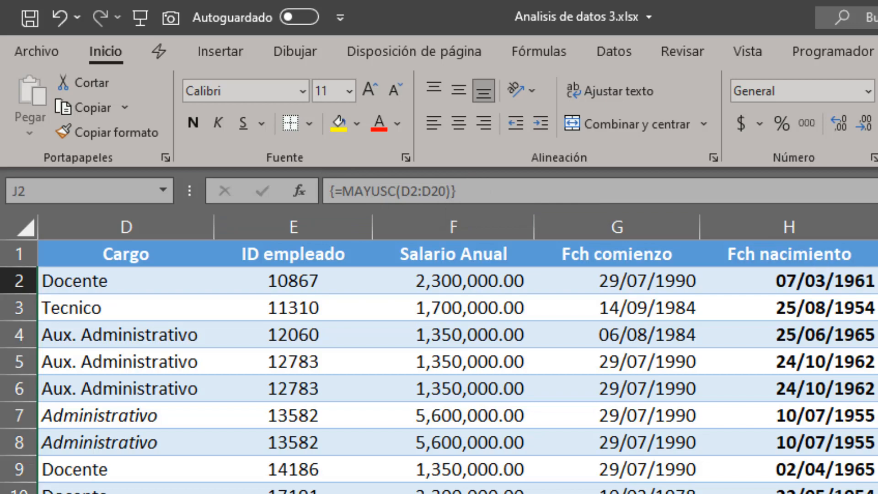
key("Down")
key("Down")
key("Down")
key("Down")
key("Down")
key("Down")
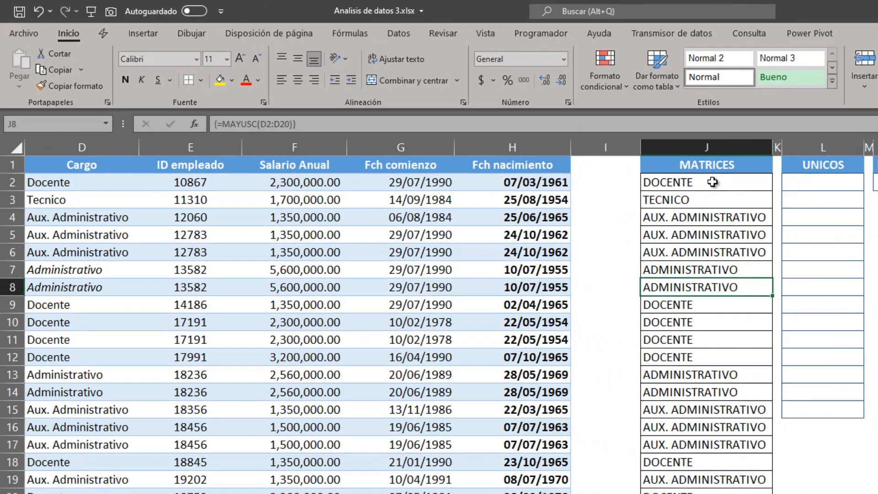
key("Down")
key("Down")
key("Down")
key("Down")
key("Down")
key("Down")
key("Down")
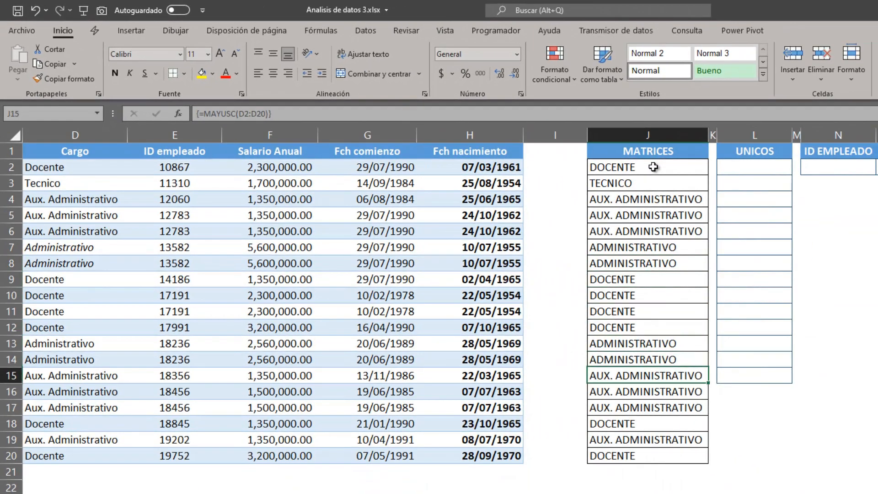
key("Down")
key("Down")
key("Down")
key("Down")
key("Down")
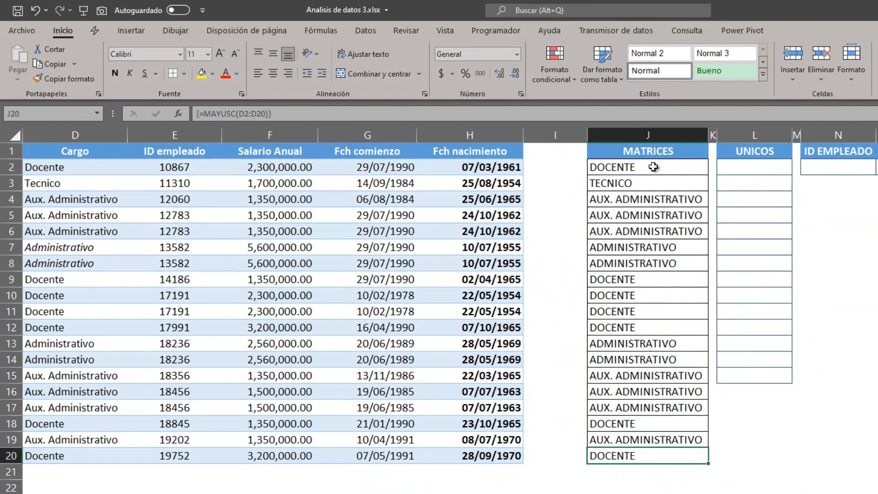
key("Up")
key("Up")
key("Up")
key("Up")
key("Up")
key("Up")
key("Up")
key("Up")
key("Up")
key("Up")
key("Up")
key("Up")
key("Up")
key("Up")
key("Up")
key("Up")
key("Up")
key("Up")
key("Down")
key("Down")
key("Down")
key("Down")
key("Down")
key("Down")
key("Down")
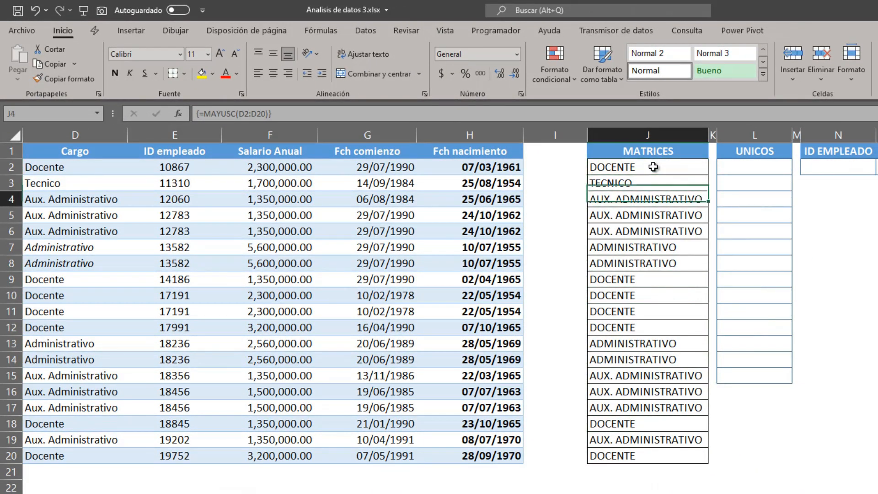
key("Down")
key("Down")
key("Down")
key("Down")
key("Down")
key("Down")
key("Down")
key("Down")
key("Down")
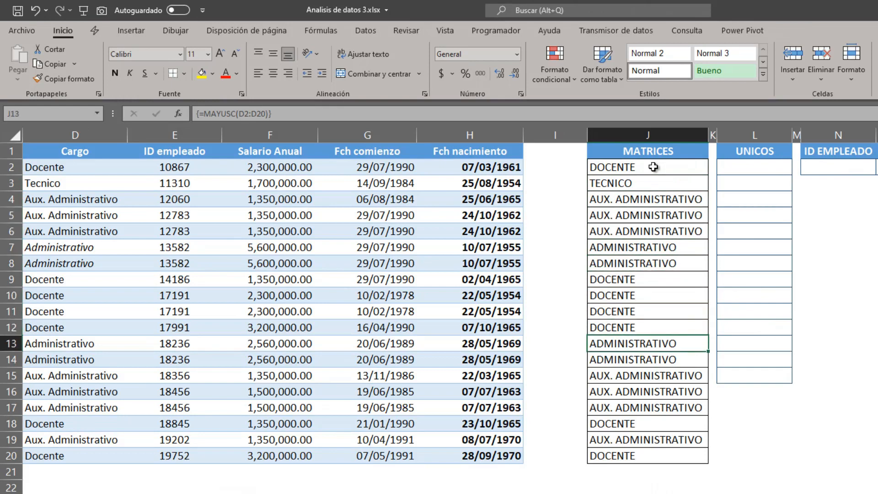
key("Down")
key("Down")
key("Up")
key("Up")
key("Up")
key("Up")
key("Up")
key("Up")
key("Up")
key("Up")
key("Up")
key("Up")
key("Up")
key("Up")
key("Up")
key("Up")
key("Up")
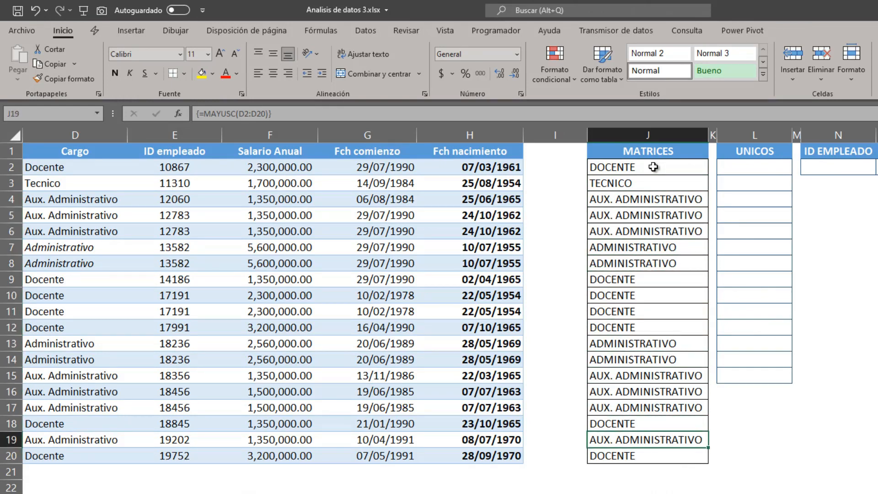
key("Up")
key("Up")
key("Up")
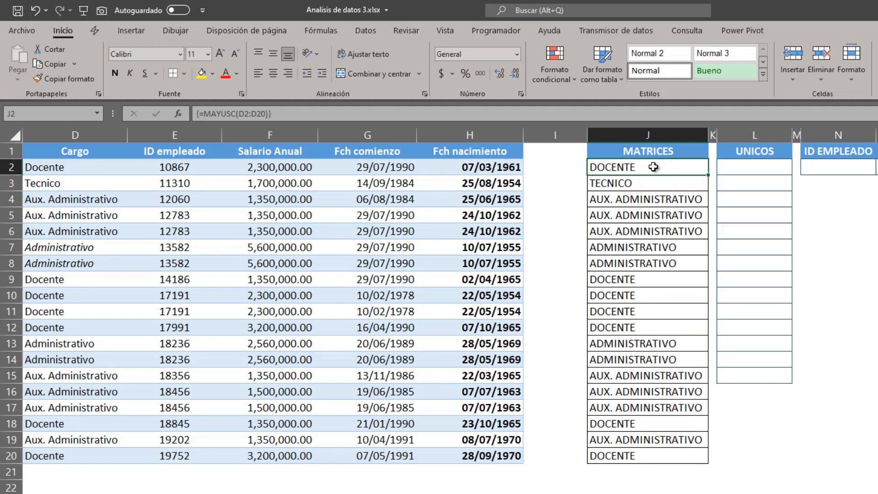
Clear the whole uppercase array from J2:J20 and return to cell J2.
key("ctrl+shift+Down")
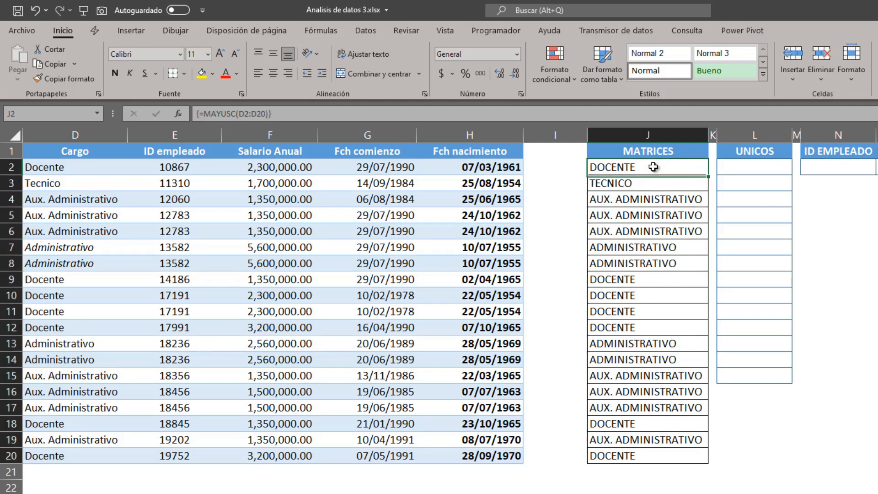
key("Delete")
key("Up")
key("Down")
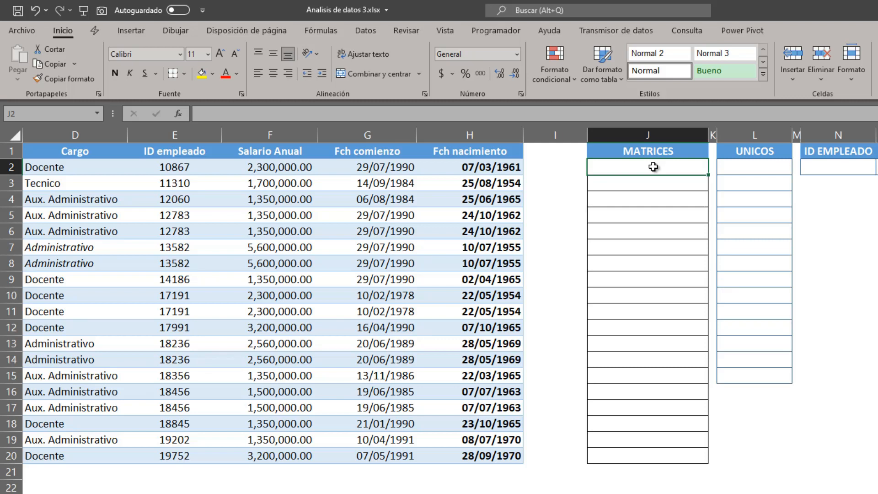
Enter the dynamic array formula =E2:E20 in J2 to bring the employee IDs into the MATRICES column.
left_click_drag(174, 167, 198, 458)
left_click(652, 166)
left_click_drag(645, 168, 633, 453)
left_click(639, 170)
type("=")
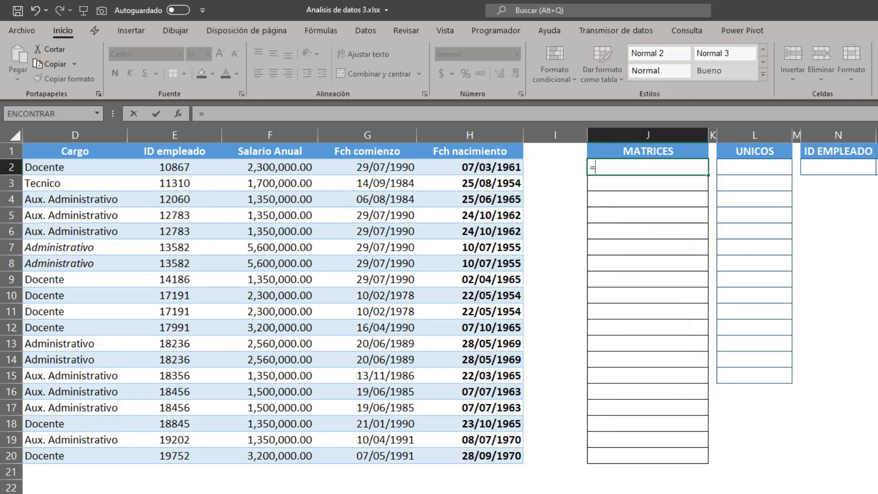
key("Left")
key("Left")
key("Left")
key("Left")
key("Left")
key("ctrl+shift+Down")
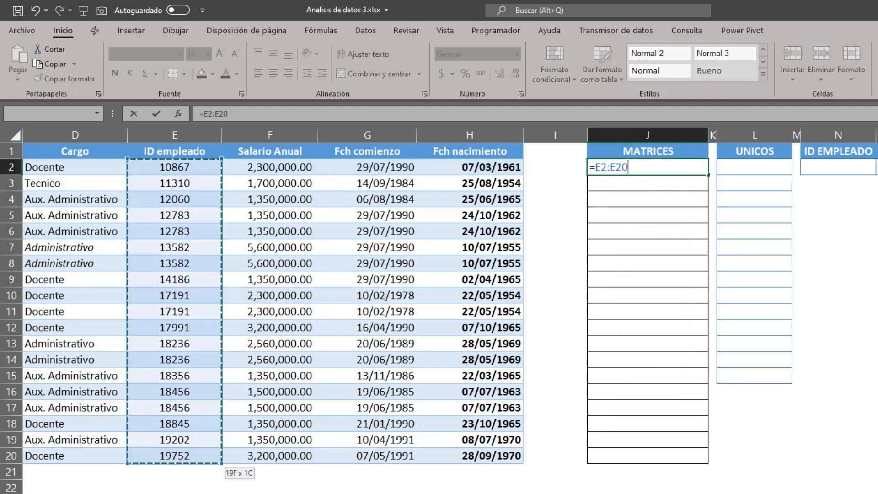
key("ctrl+Return")
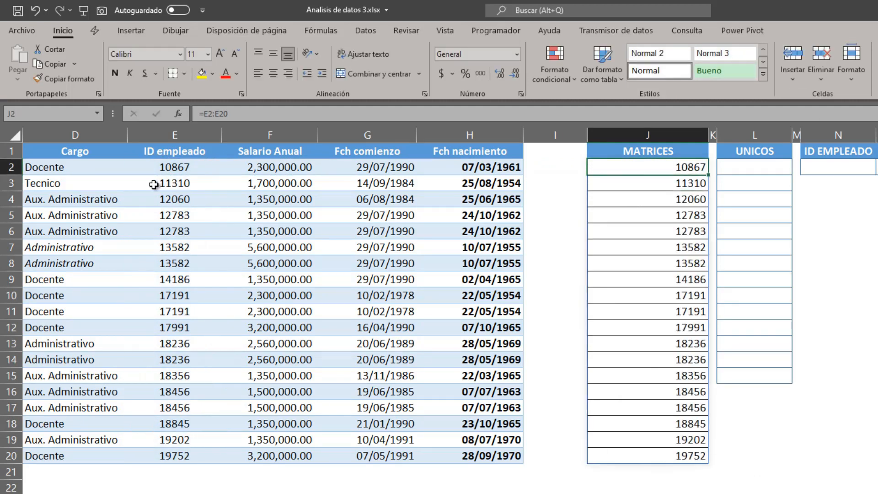
Examine the formula shown for the spilled cells below J2 in the MATRICES column.
left_click(643, 188)
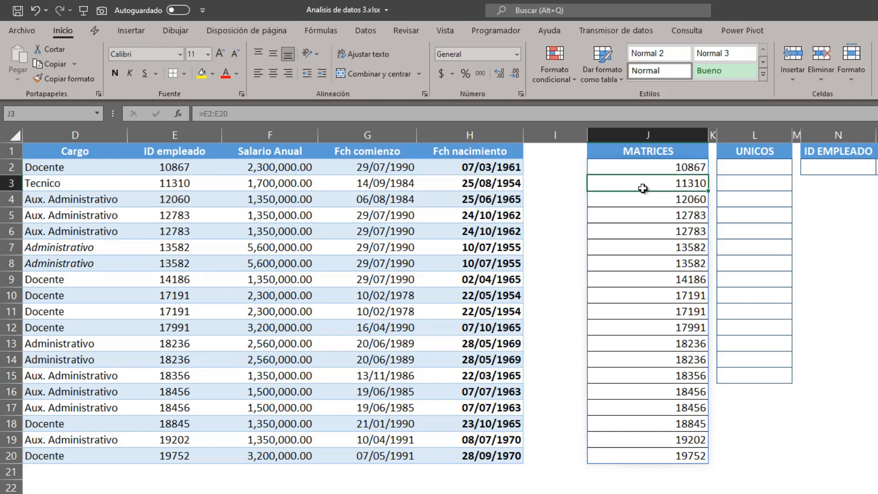
key("Down")
key("Down")
key("Down")
key("Down")
key("Down")
key("Down")
key("Down")
key("Down")
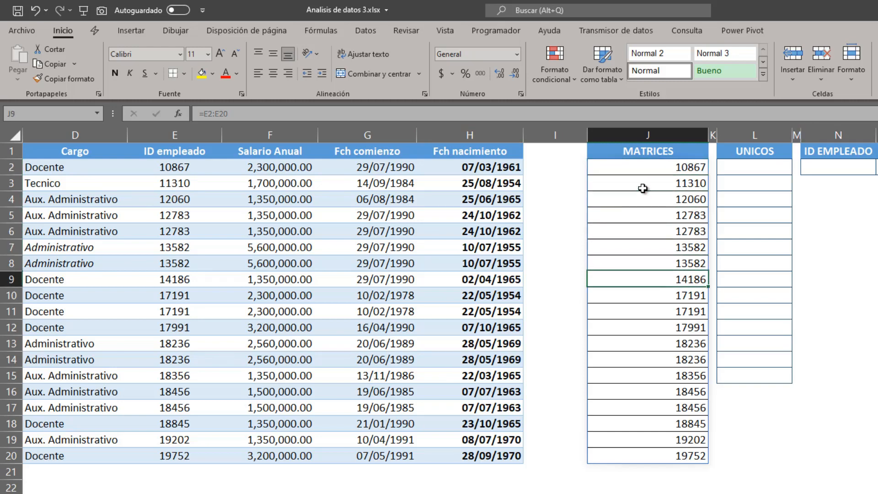
key("Down")
key("Down")
key("Up")
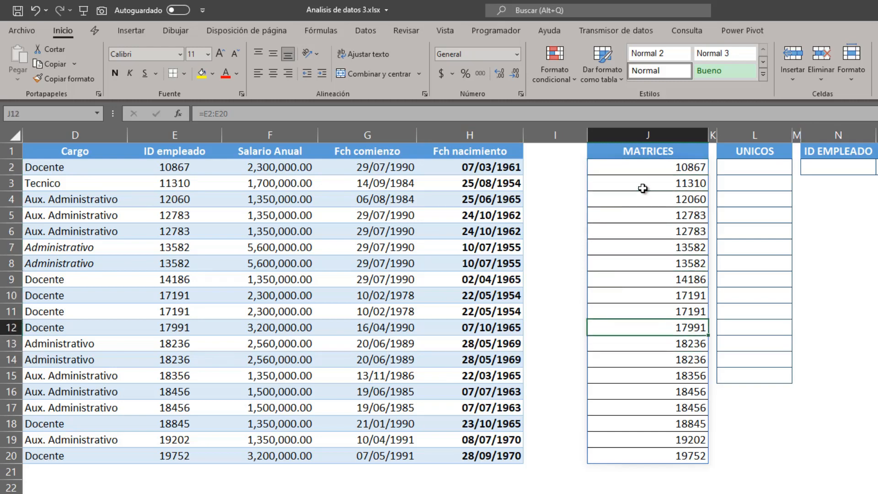
Check the source formula in J2 against the formula shown in the spilled cells J3:J20.
left_click(658, 167)
key("F2")
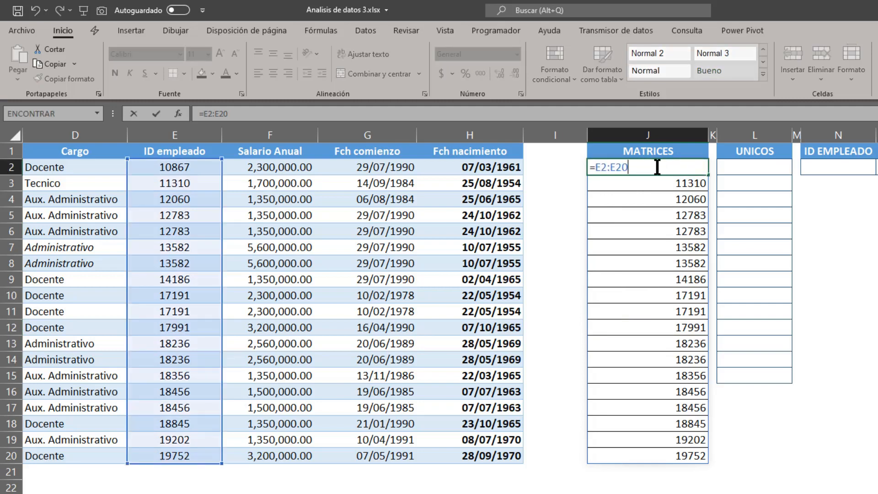
key("Return")
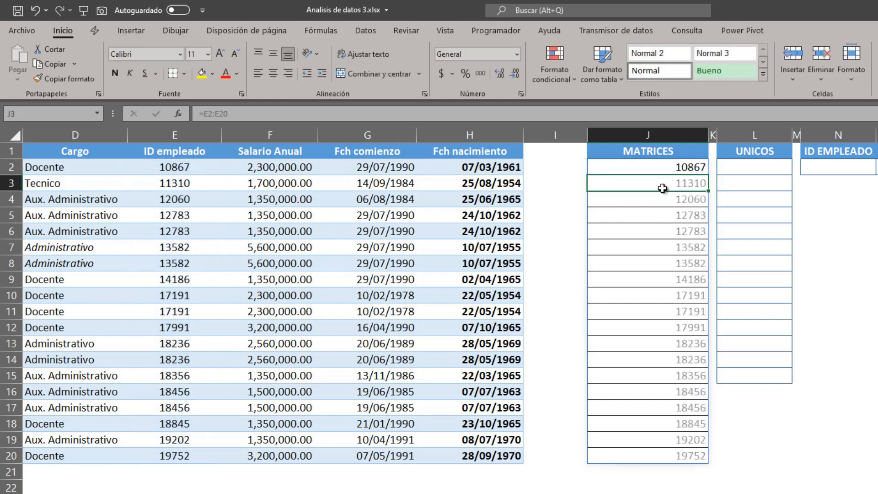
left_click_drag(655, 459, 648, 185)
left_click(645, 213)
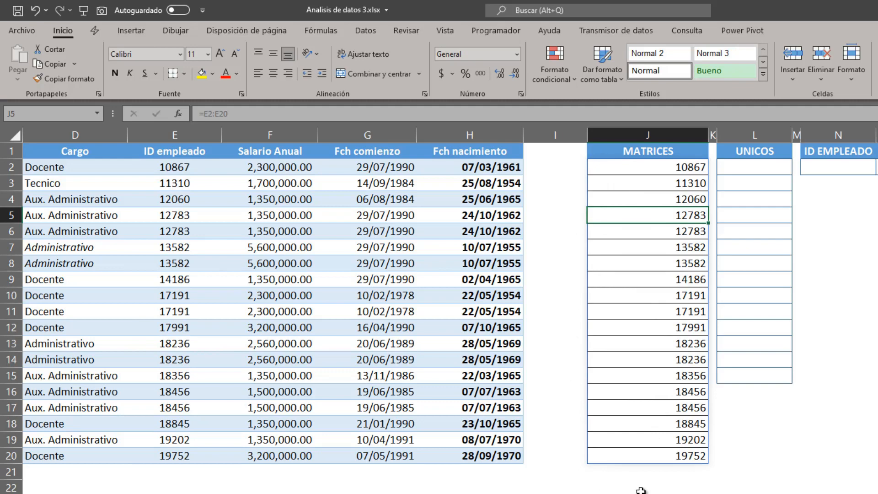
key("Up")
key("Up")
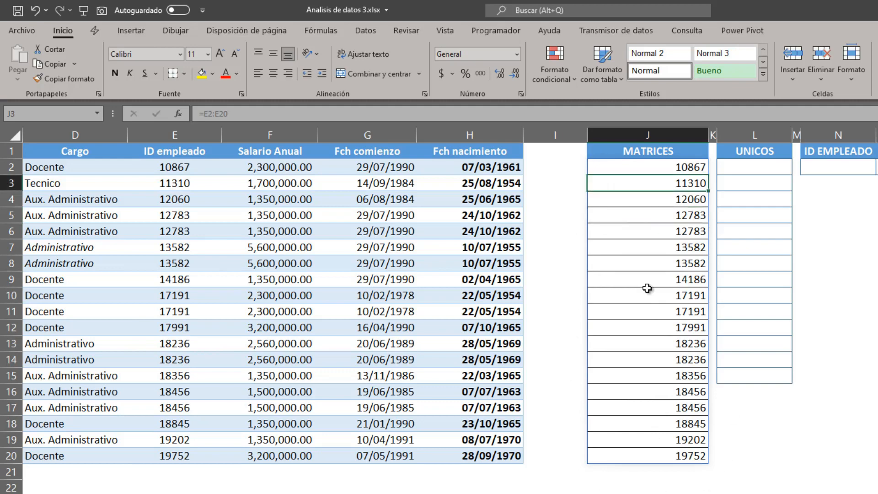
Try to clear the spilled cells J4, J6, J8, J9, J10 and J11 individually.
left_click(631, 200)
key("BackSpace")
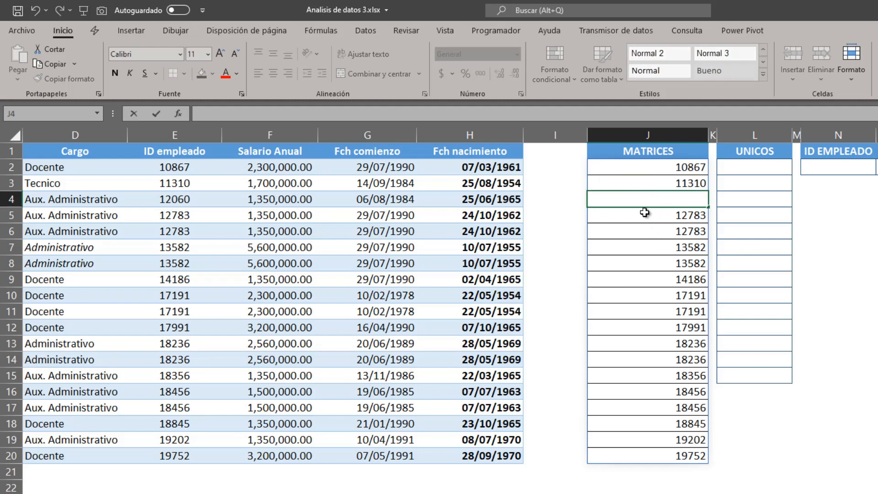
key("Return")
left_click(659, 231)
key("BackSpace")
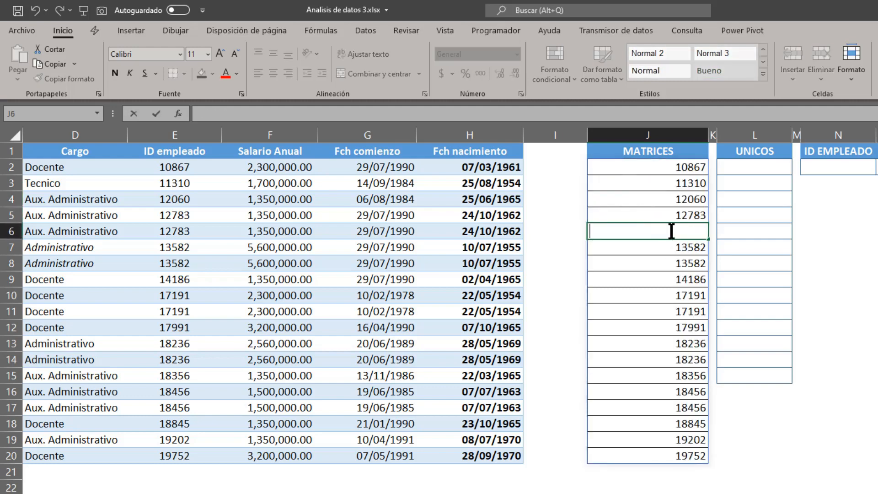
key("Return")
left_click(639, 266)
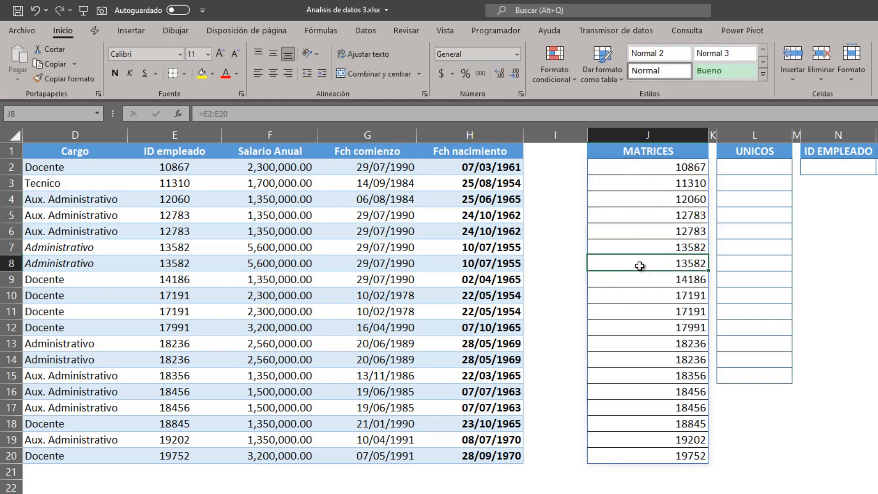
key("BackSpace")
key("Return")
key("BackSpace")
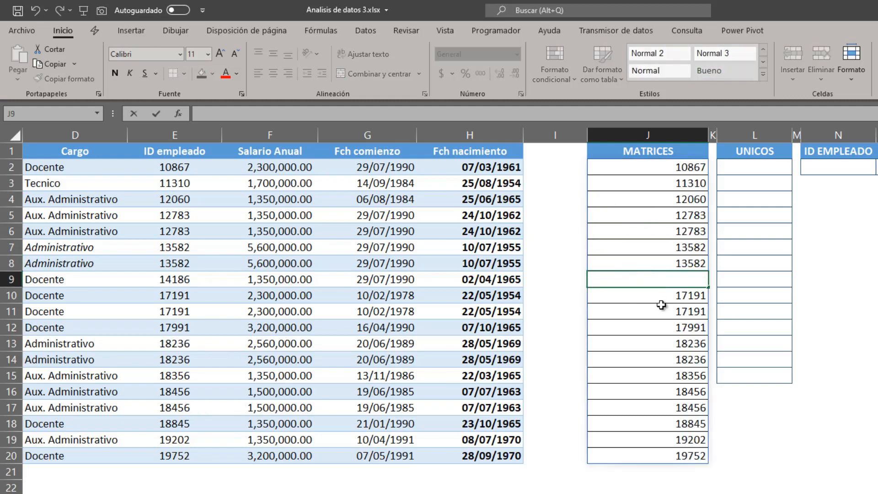
key("Return")
key("BackSpace")
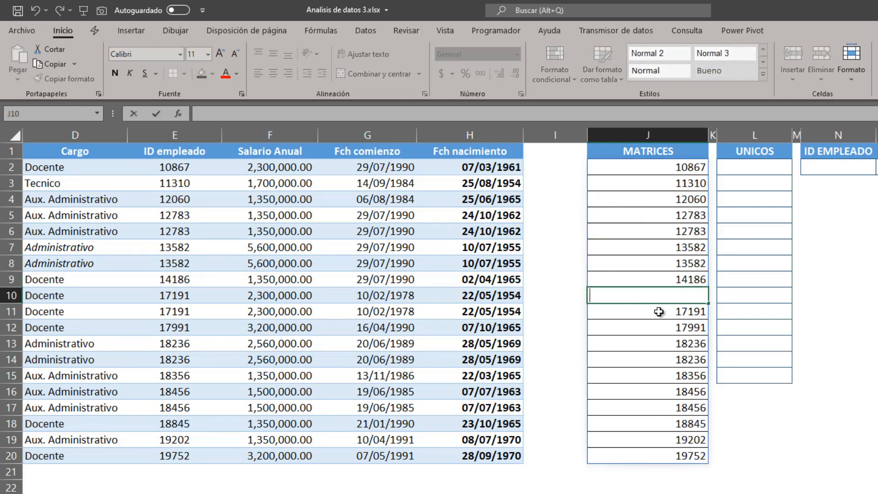
key("Return")
key("BackSpace")
key("Return")
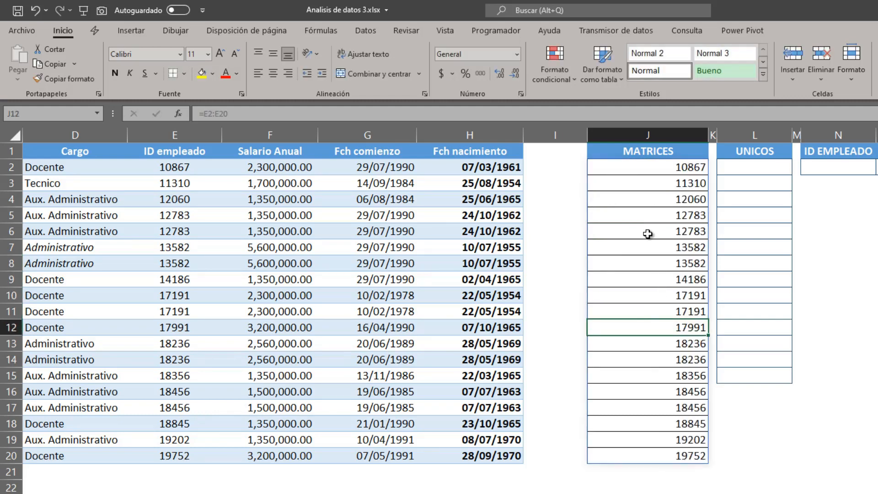
Inspect the source range referenced by the formula in J2 without changing it.
left_click(635, 168)
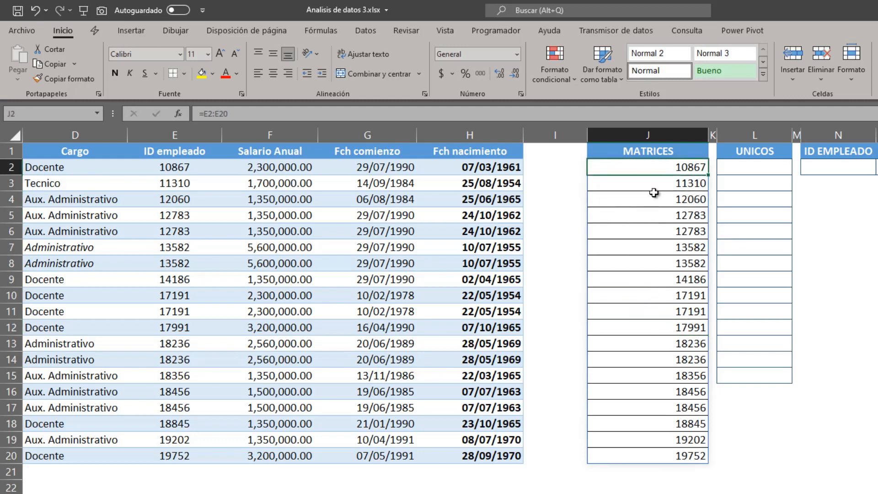
double_click(637, 167)
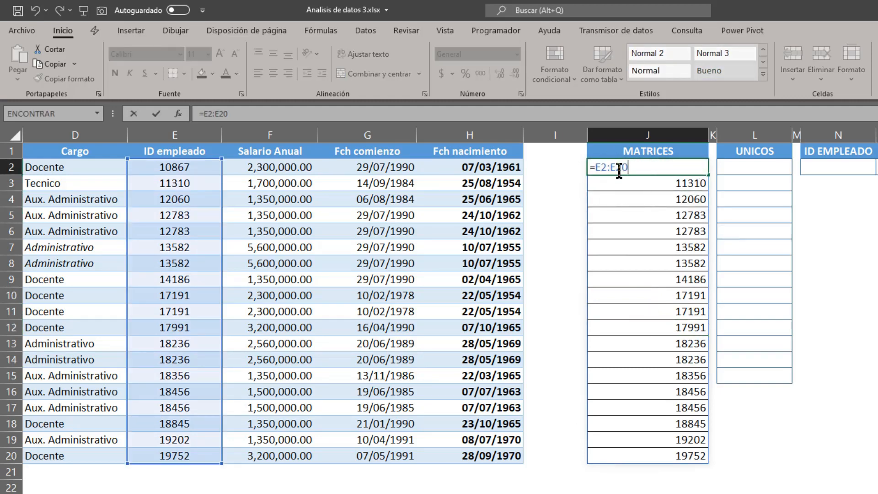
key("Escape")
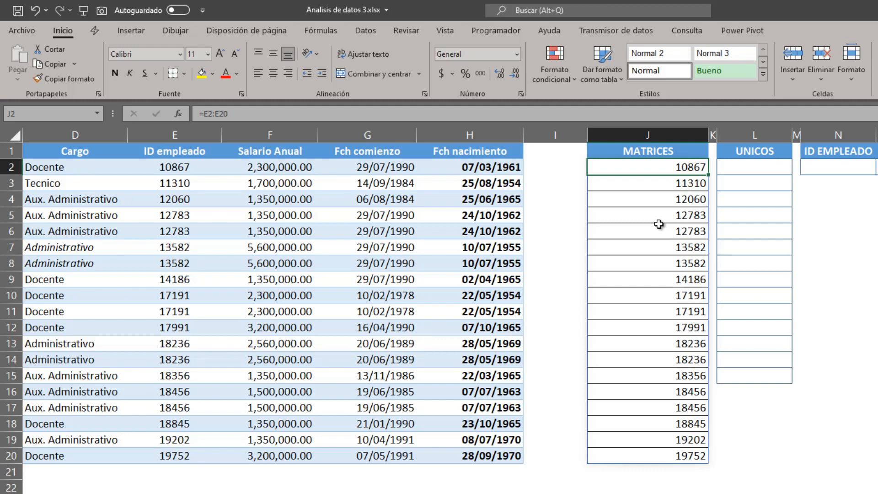
Overwrite cell J12 inside the spilled MATRICES range with a person's first name as plain text.
left_click(668, 315)
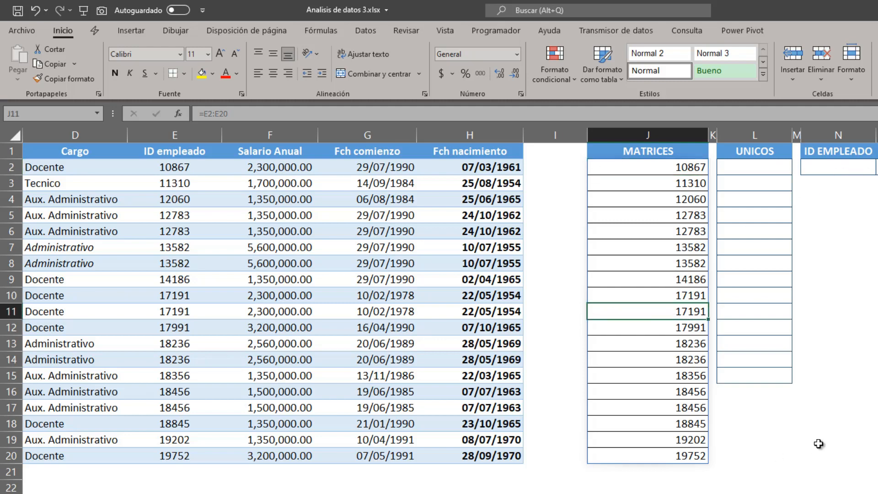
double_click(662, 311)
left_click(641, 331)
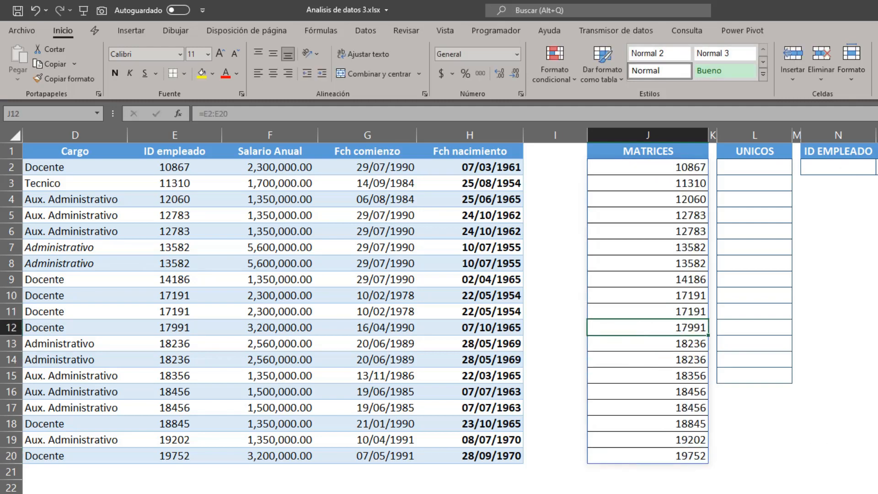
type("Victor")
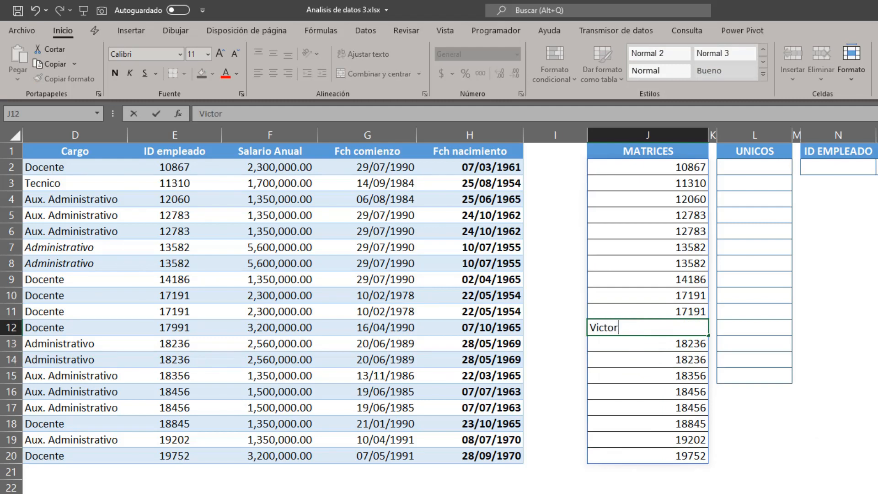
key("ctrl+Return")
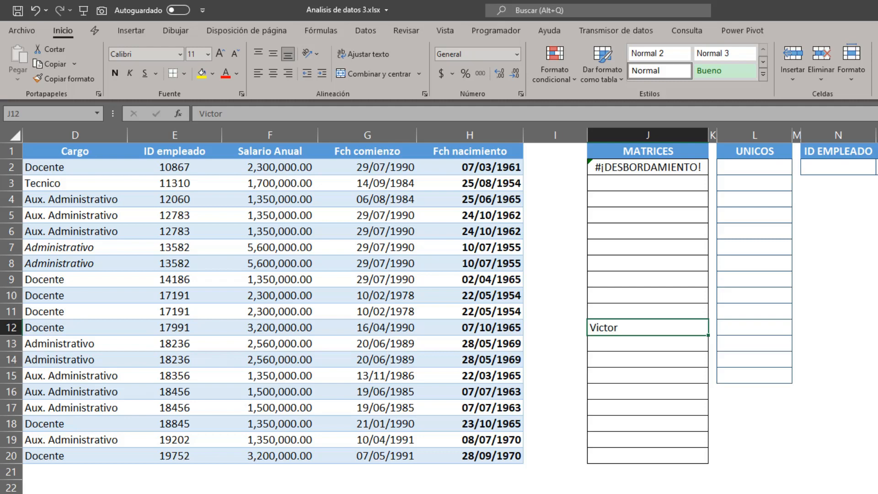
Clear the text from cell J12 so the array formula in J2 can spill again, keeping J12 selected.
key("BackSpace")
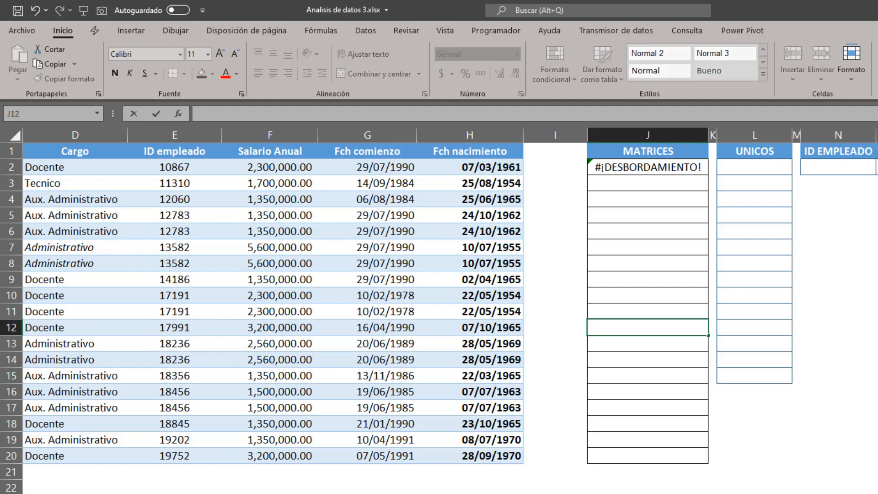
key("Return")
key("Up")
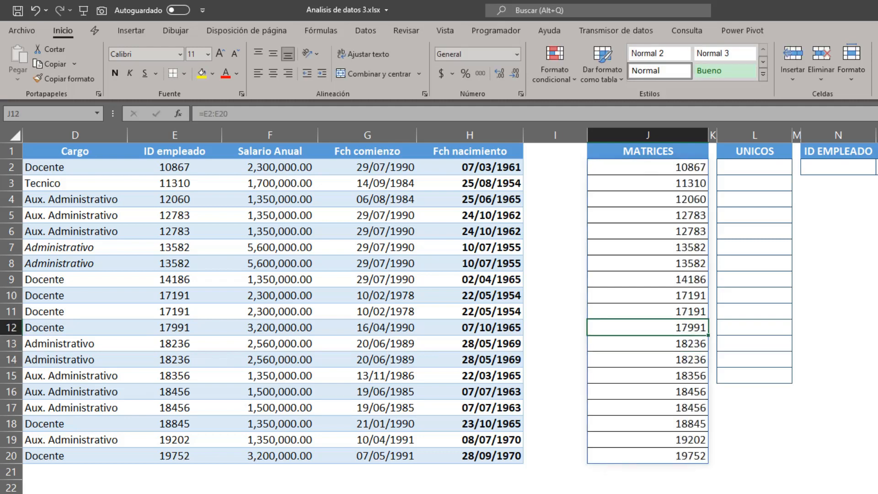